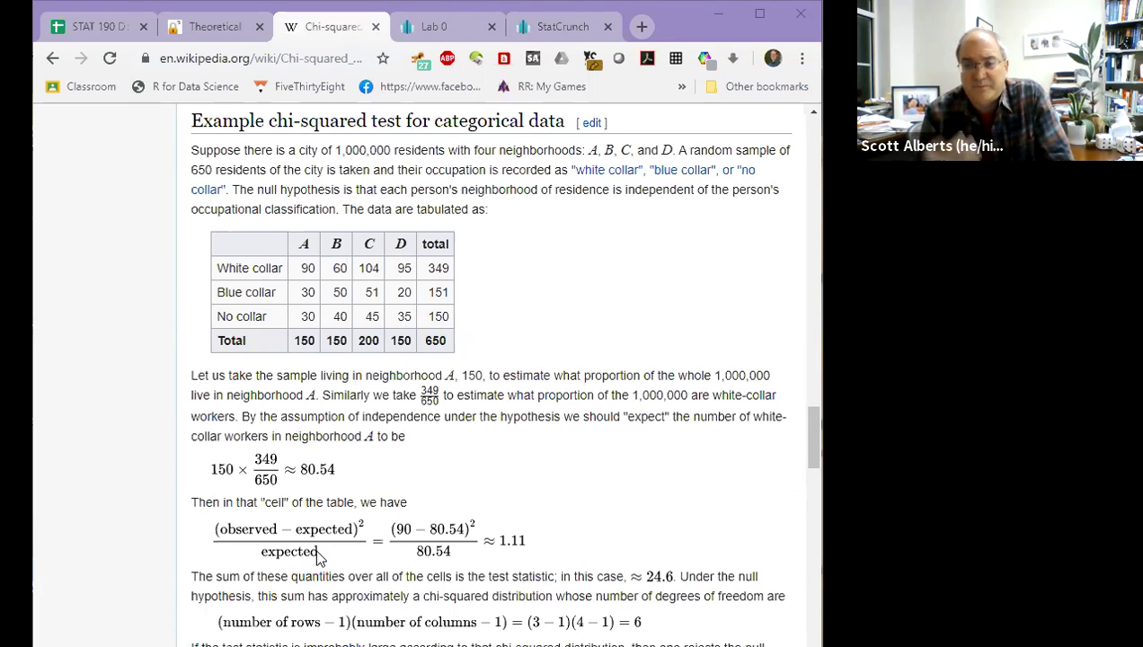
# Switch back to the STAT 190 Doodle Page spreadsheet holding the M&M colour counts
pyautogui.click(75, 34)
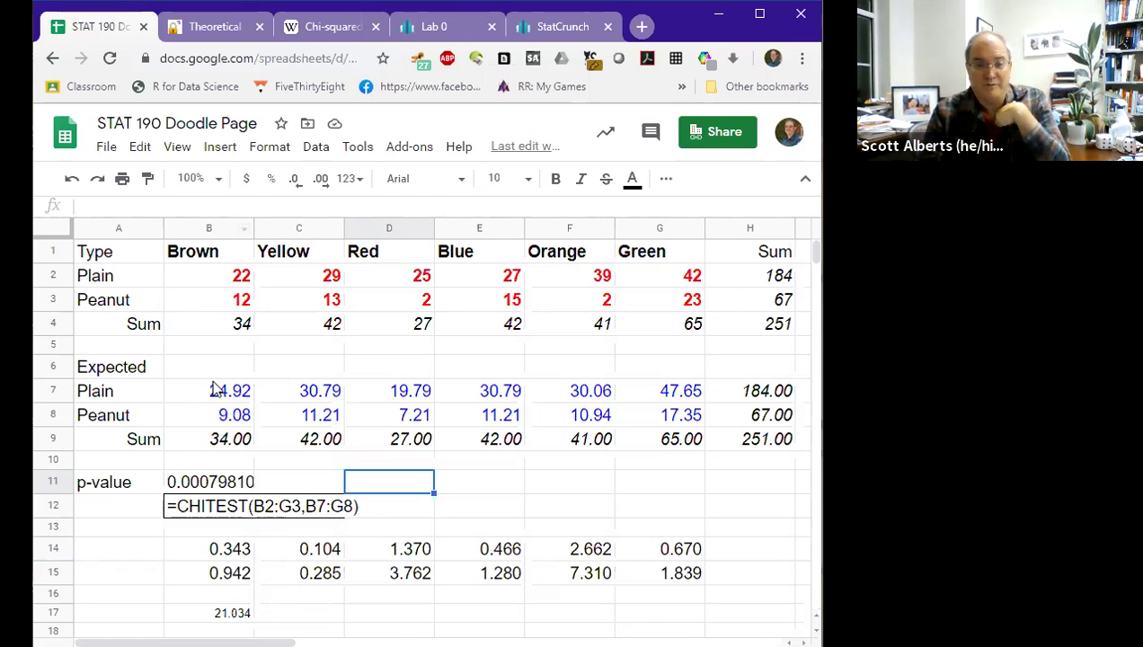
pyautogui.click(219, 398)
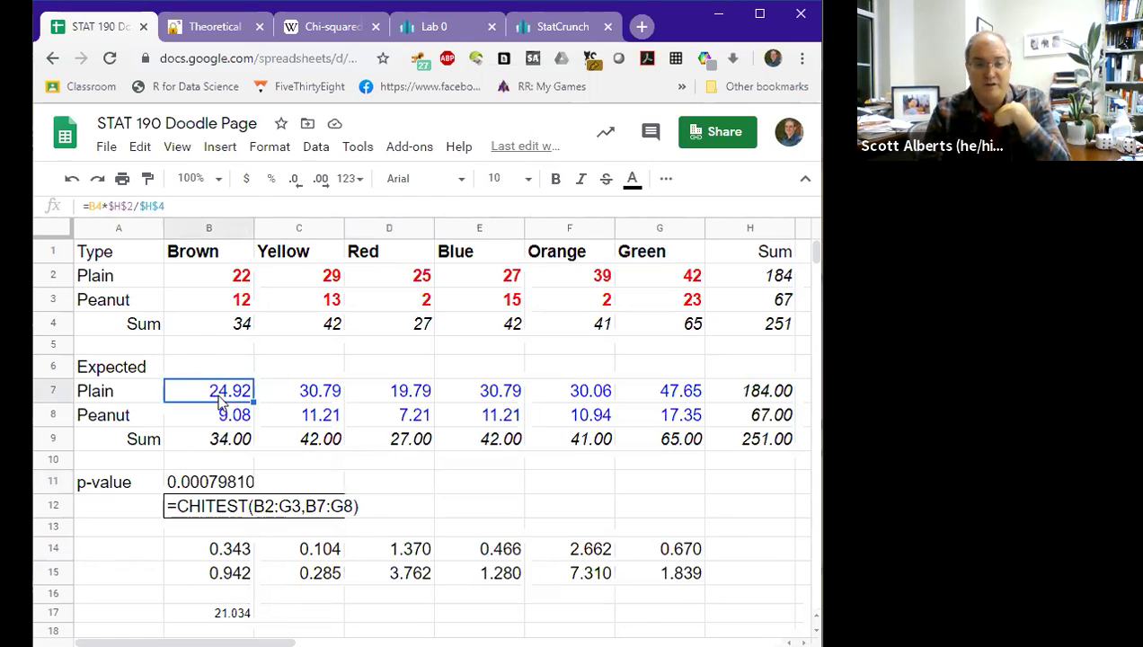
pyautogui.click(117, 210)
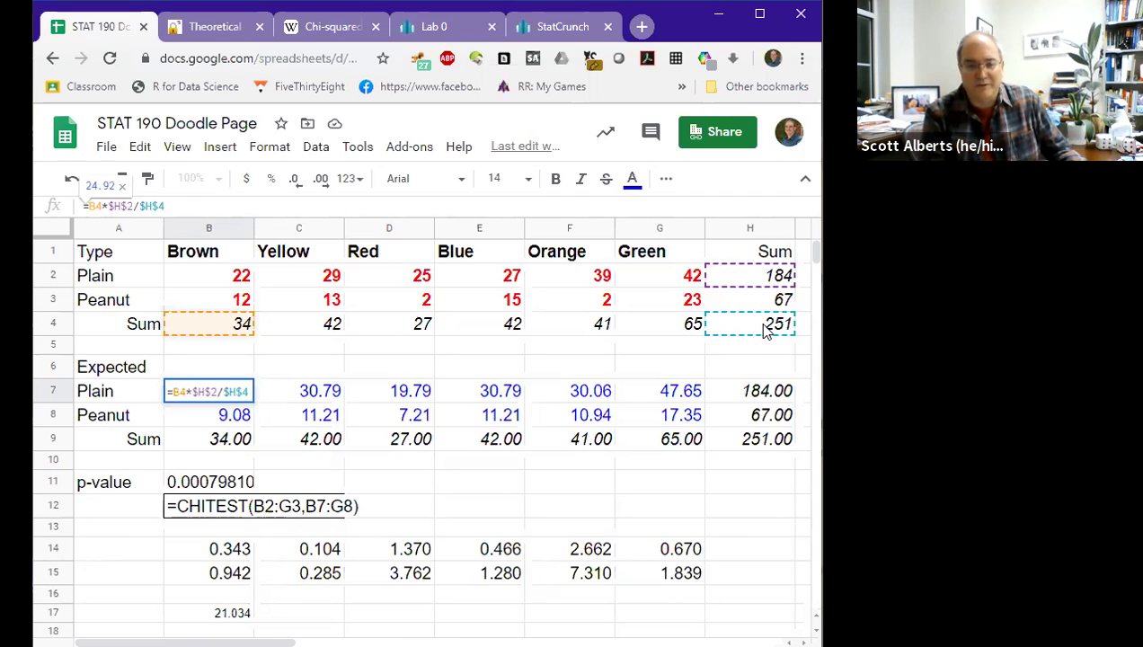
pyautogui.press('Escape')
pyautogui.hotkey('shift', 'Right')
pyautogui.hotkey('shift', 'Right')
pyautogui.hotkey('shift', 'Right')
pyautogui.hotkey('shift', 'Right')
pyautogui.hotkey('shift', 'Right')
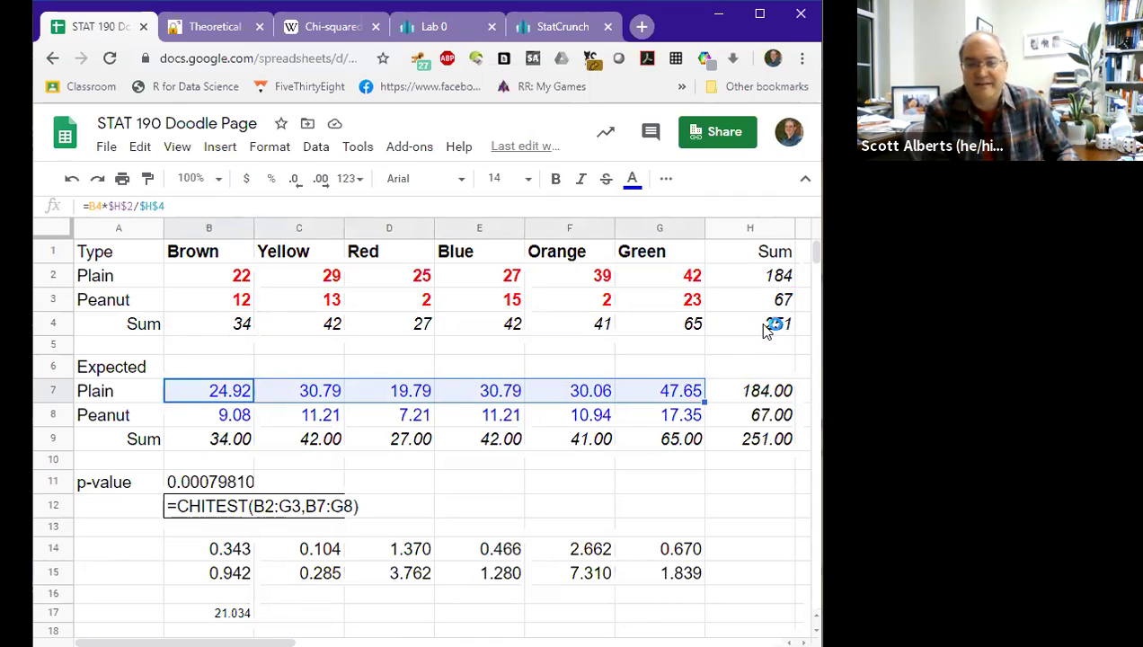
pyautogui.hotkey('shift', 'Down')
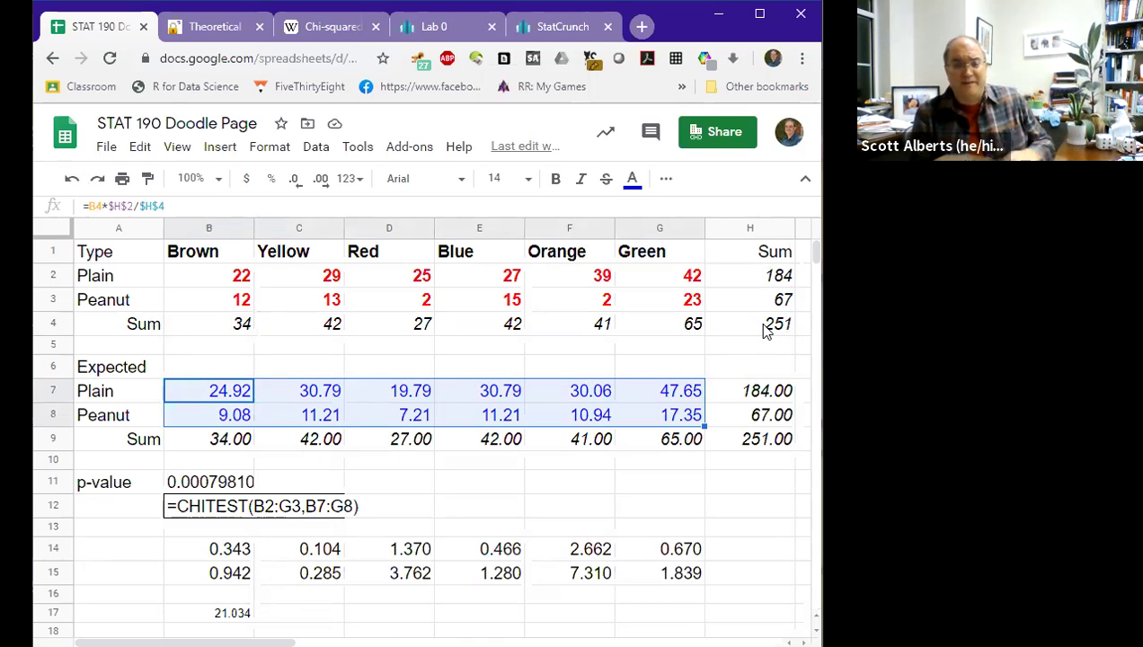
pyautogui.click(231, 555)
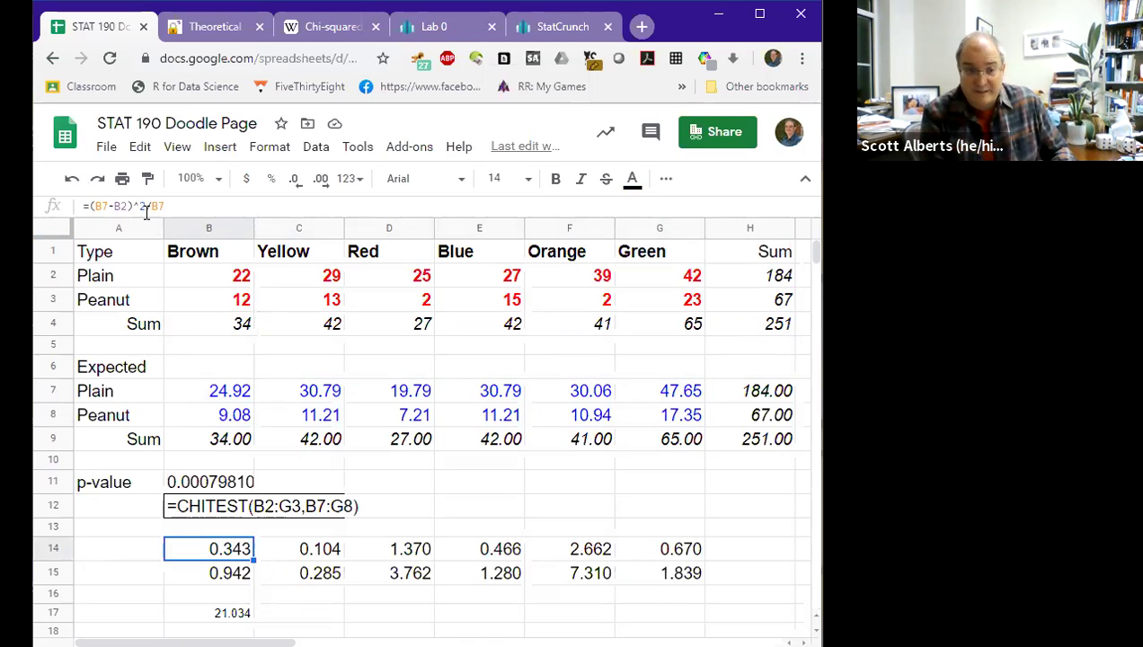
pyautogui.hotkey('shift', 'Right')
pyautogui.hotkey('shift', 'Right')
pyautogui.hotkey('shift', 'Right')
pyautogui.hotkey('shift', 'Right')
pyautogui.hotkey('shift', 'Right')
pyautogui.hotkey('shift', 'Right')
pyautogui.hotkey('shift', 'Left')
pyautogui.hotkey('shift', 'Down')
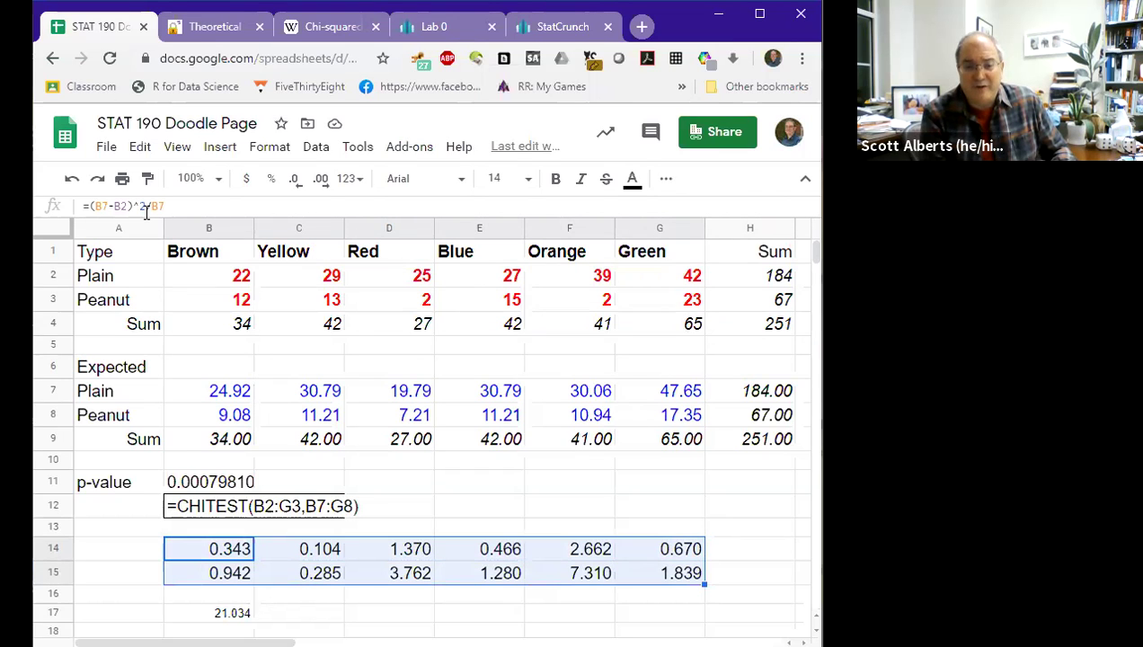
pyautogui.press('Left')
pyautogui.press('Down')
pyautogui.press('Down')
pyautogui.press('Down')
pyautogui.press('Right')
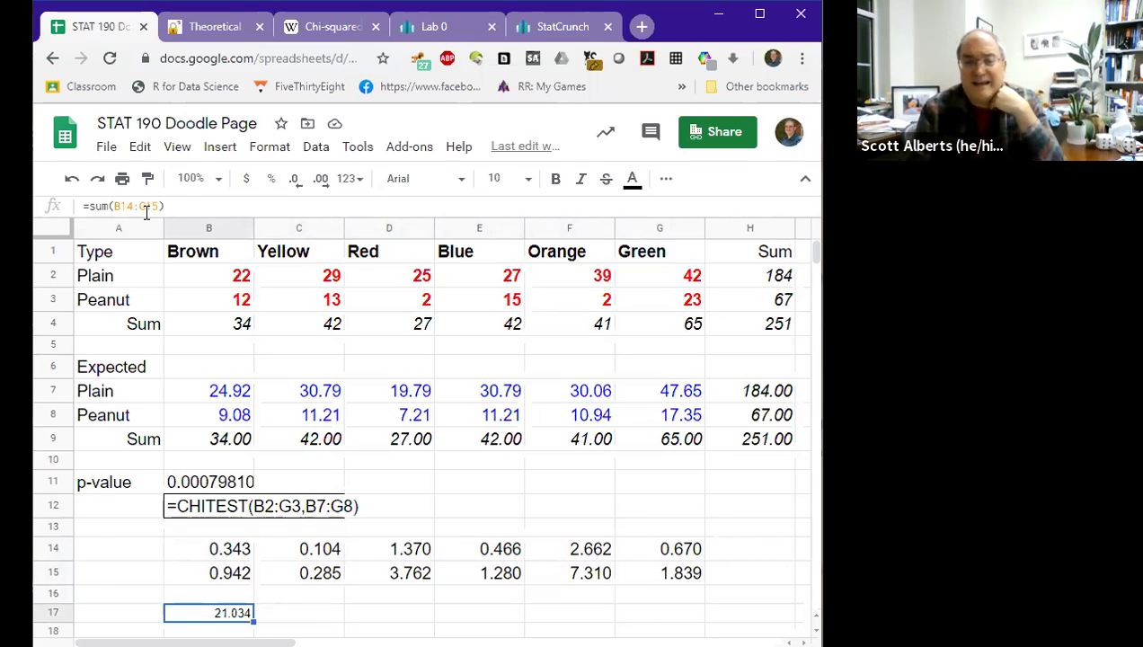
# Inspect the CHITEST formula, then select the 0.00079810 p-value in cell B11
pyautogui.click(200, 508)
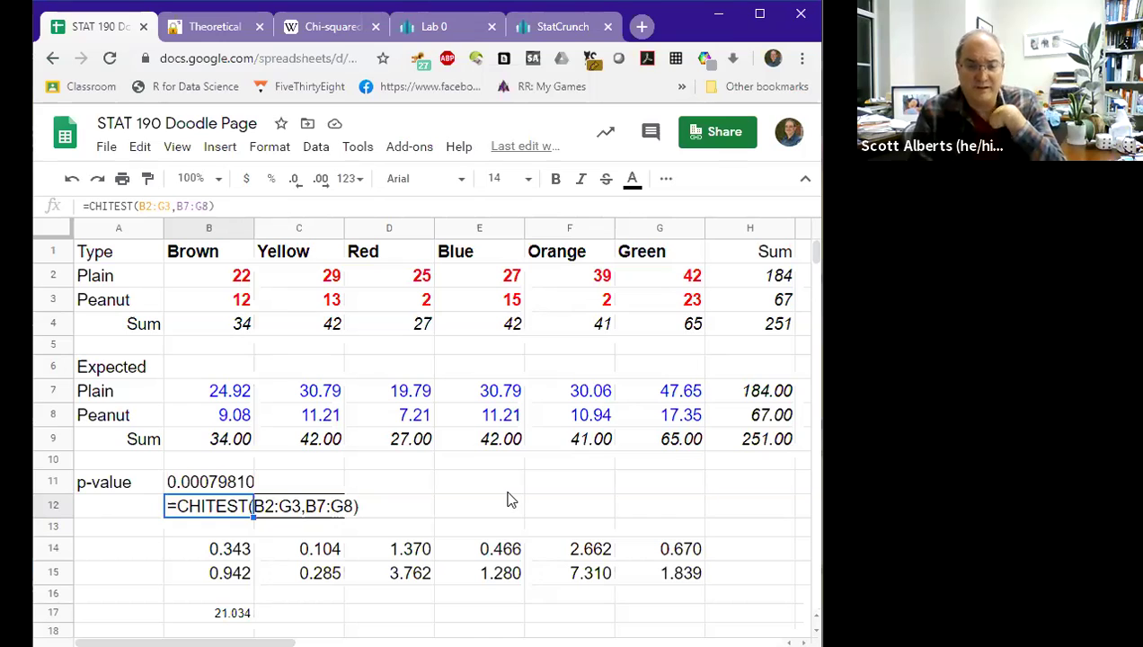
pyautogui.press('Up')
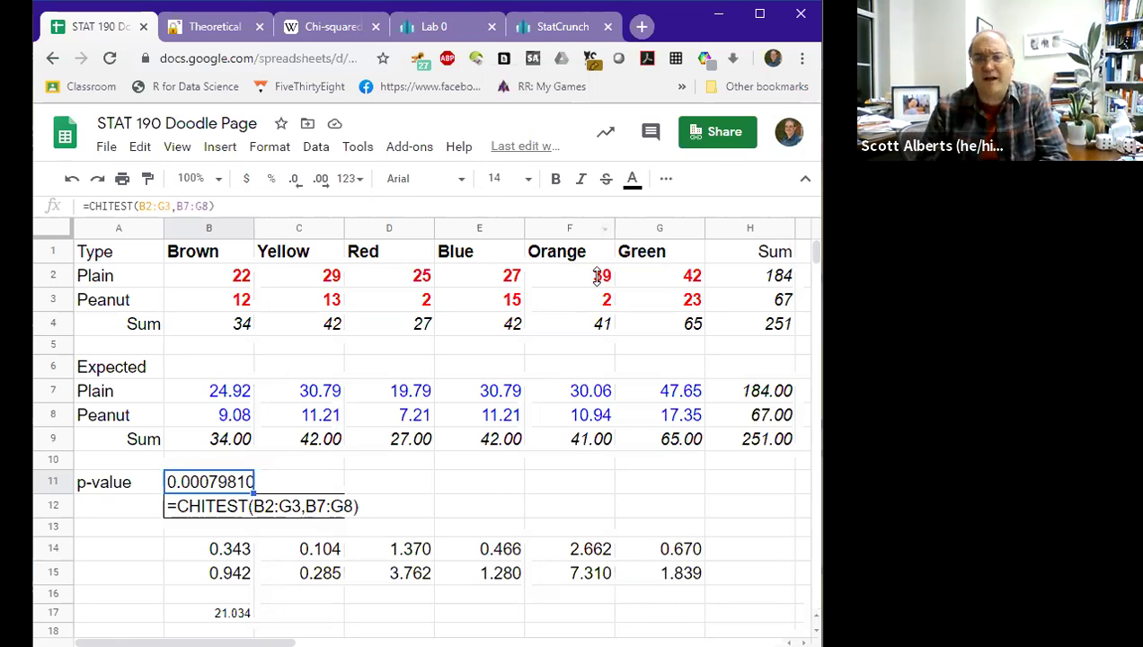
# Go to the StatCrunch Plain/Peanut colour data and navigate Stat > Tables > Contingency
pyautogui.click(554, 27)
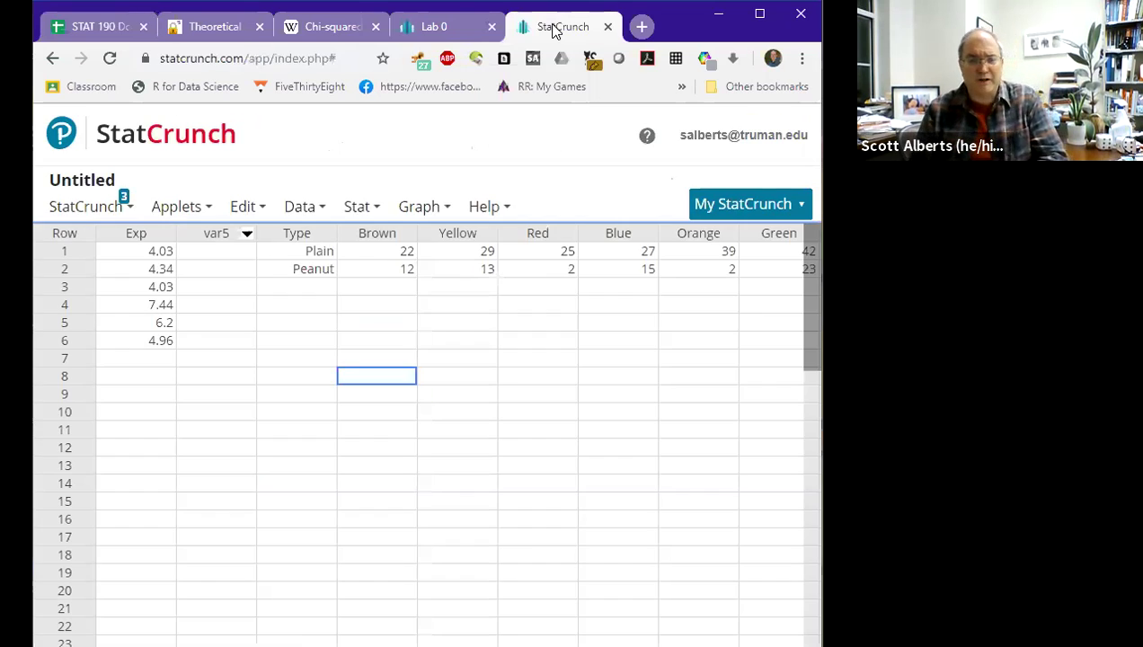
pyautogui.press('Right')
pyautogui.press('Right')
pyautogui.press('Right')
pyautogui.press('Right')
pyautogui.press('Right')
pyautogui.press('Left')
pyautogui.press('Left')
pyautogui.press('Left')
pyautogui.press('Left')
pyautogui.press('Left')
pyautogui.press('Left')
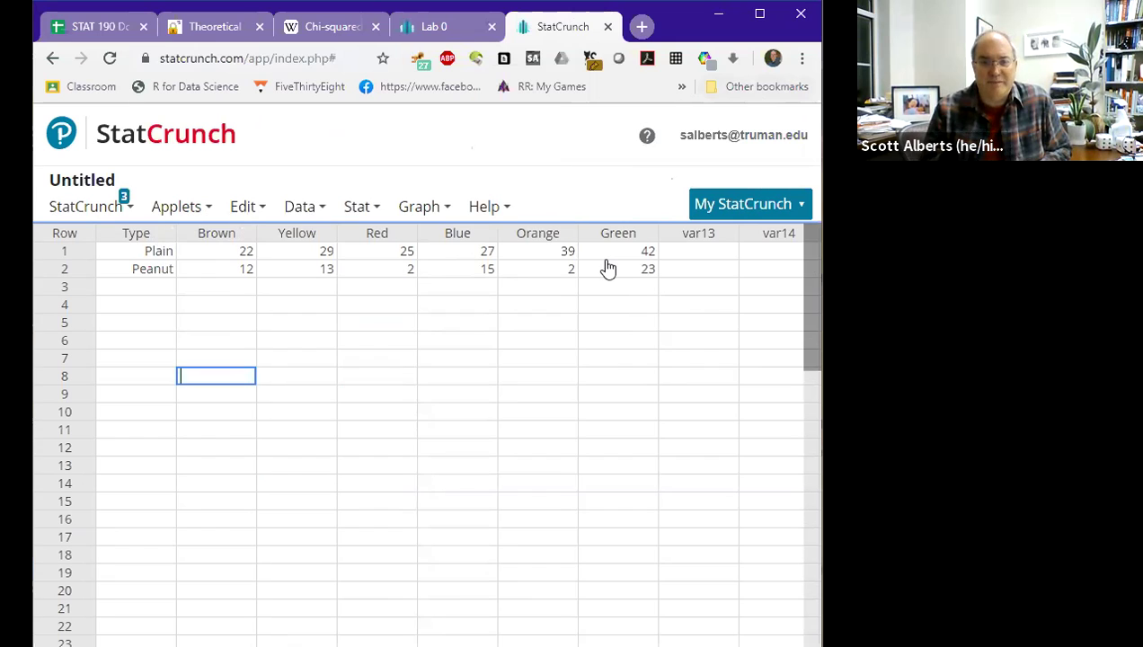
pyautogui.click(423, 207)
pyautogui.moveTo(375, 217)
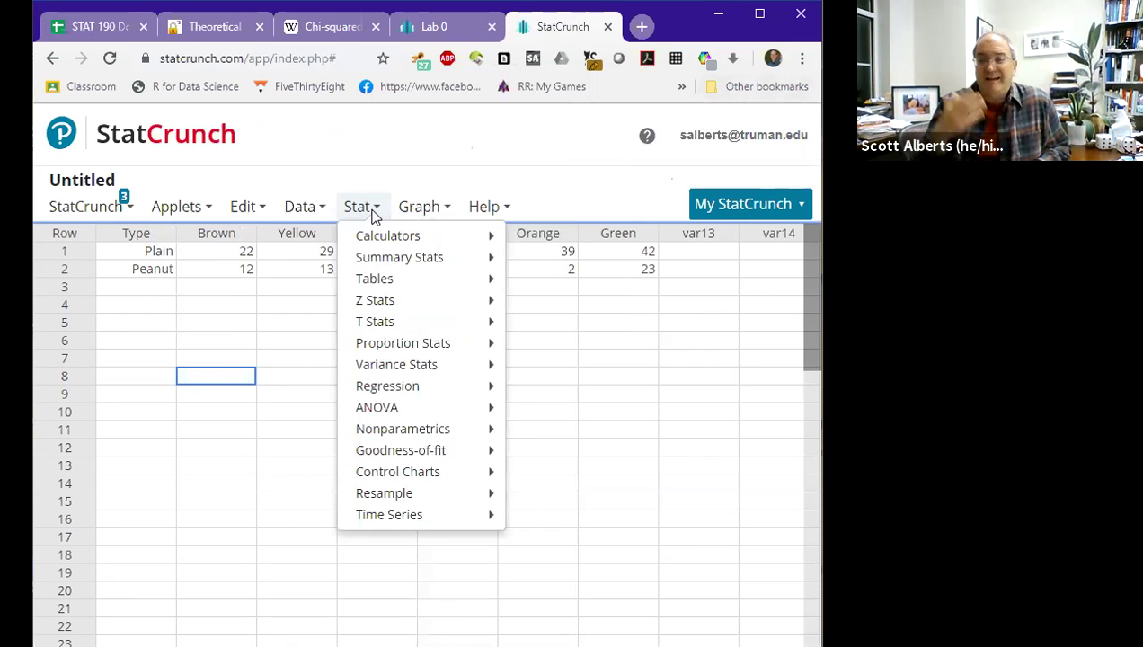
pyautogui.moveTo(360, 284)
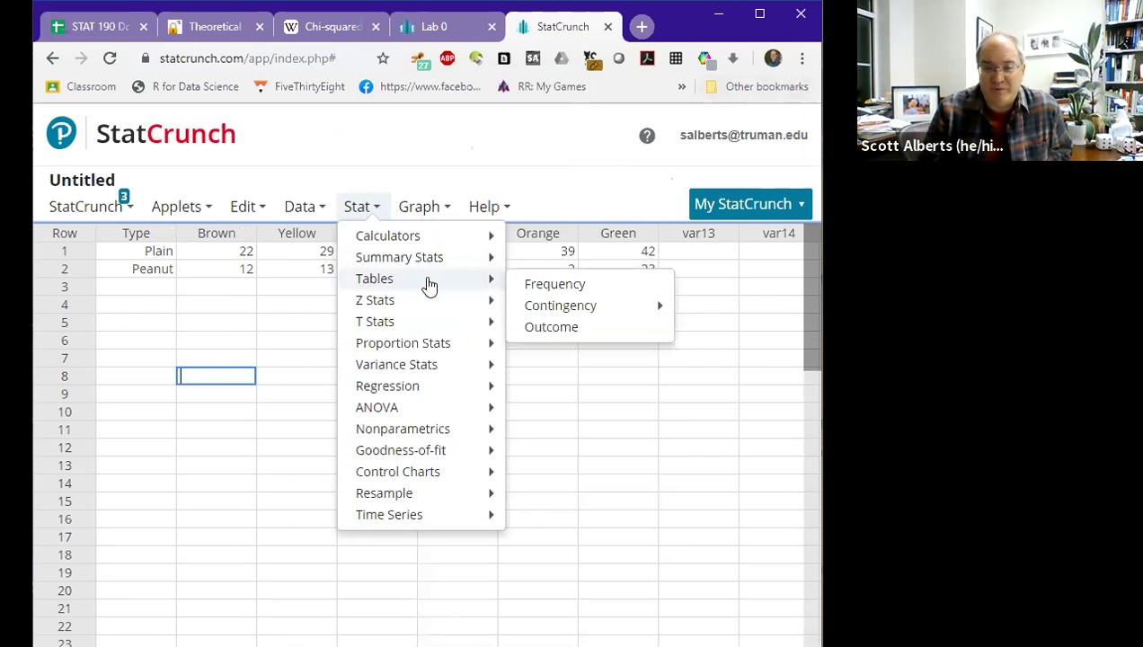
pyautogui.moveTo(559, 308)
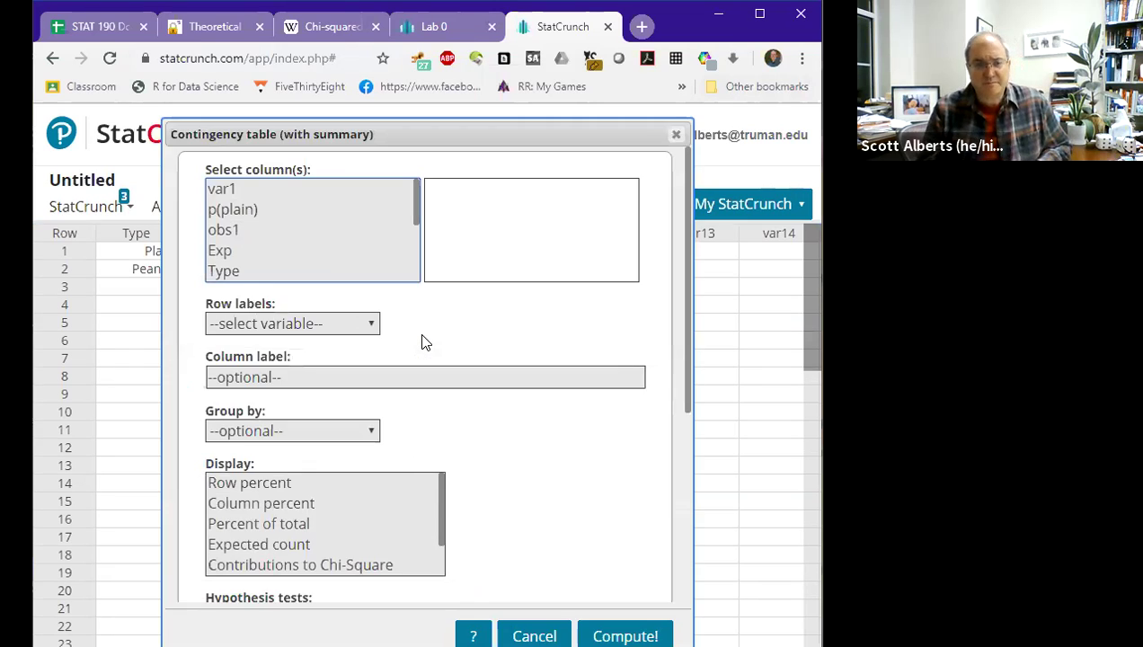
# Start a summary-count contingency table using Brown through Green as the count columns
pyautogui.click(422, 338)
pyautogui.scroll(-1, 356, 261)
pyautogui.click(235, 203)
pyautogui.scroll(-1, 270, 238)
pyautogui.keyDown('shift'); pyautogui.click(250, 273); pyautogui.keyUp('shift')
pyautogui.scroll(-1, 494, 239)
# Label rows by Type, display contributions to chi-square, and compute the table
pyautogui.click(352, 326)
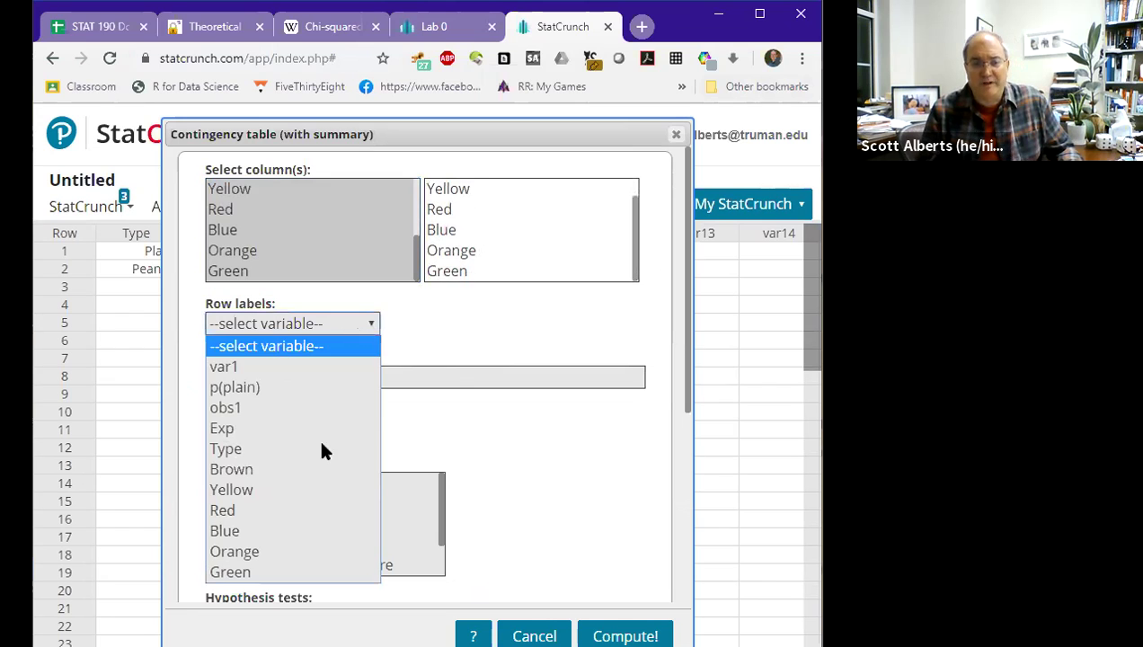
pyautogui.click(253, 449)
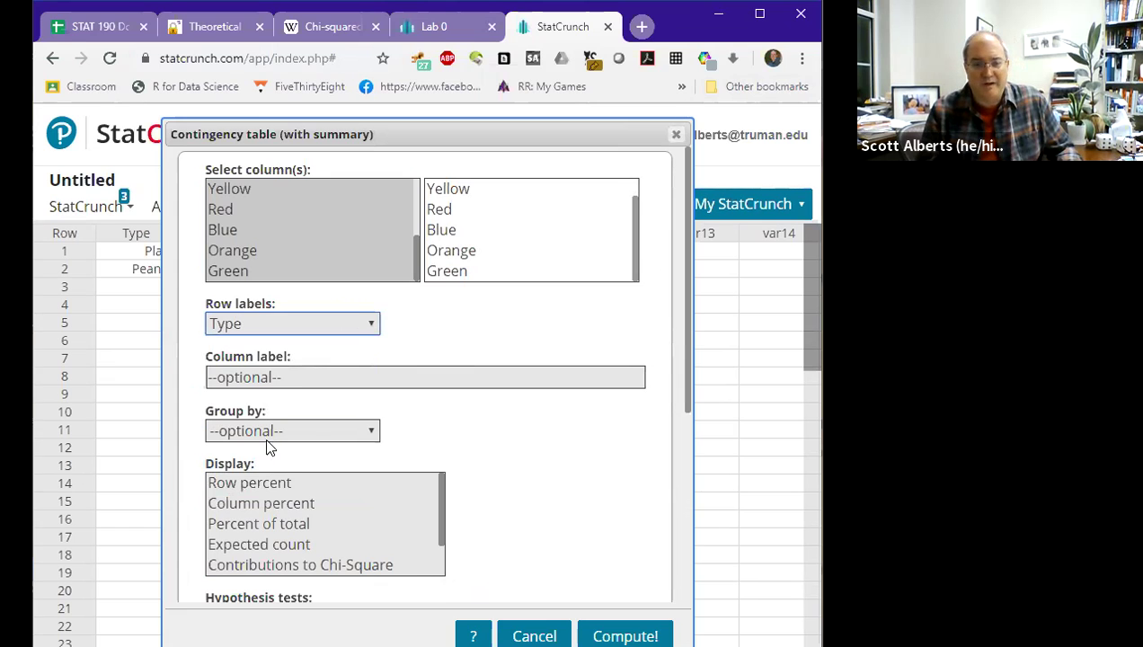
pyautogui.scroll(-1, 305, 526)
pyautogui.click(306, 524)
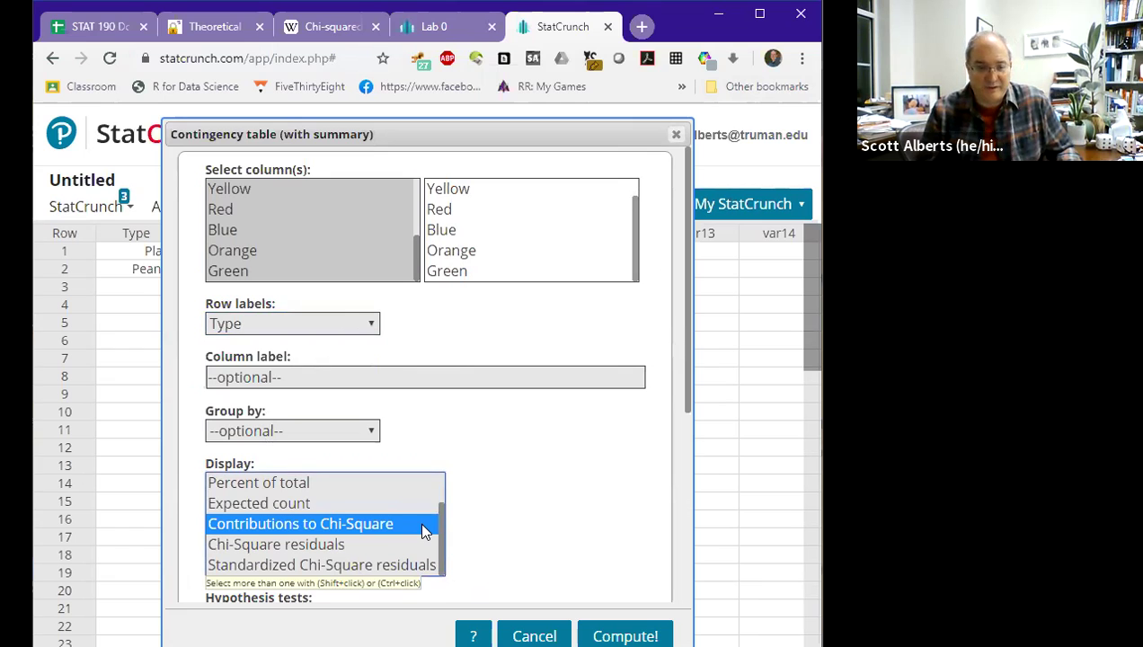
pyautogui.click(625, 636)
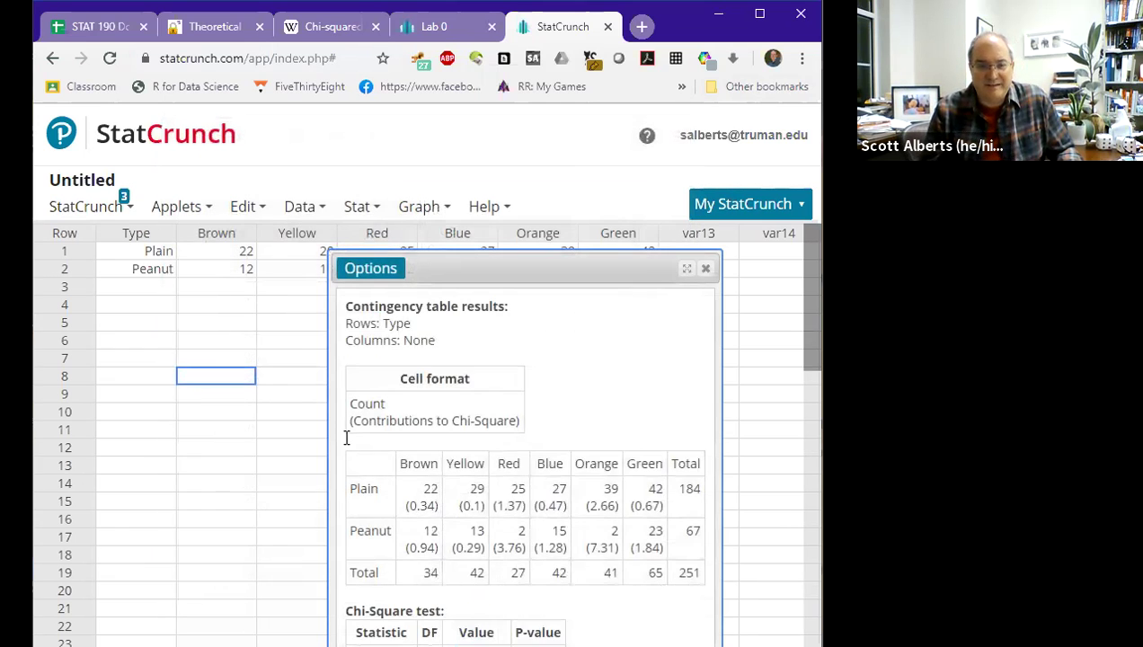
# Widen the StatCrunch results window and compare it against the spreadsheet calculations
pyautogui.moveTo(327, 432); pyautogui.dragTo(229, 434)
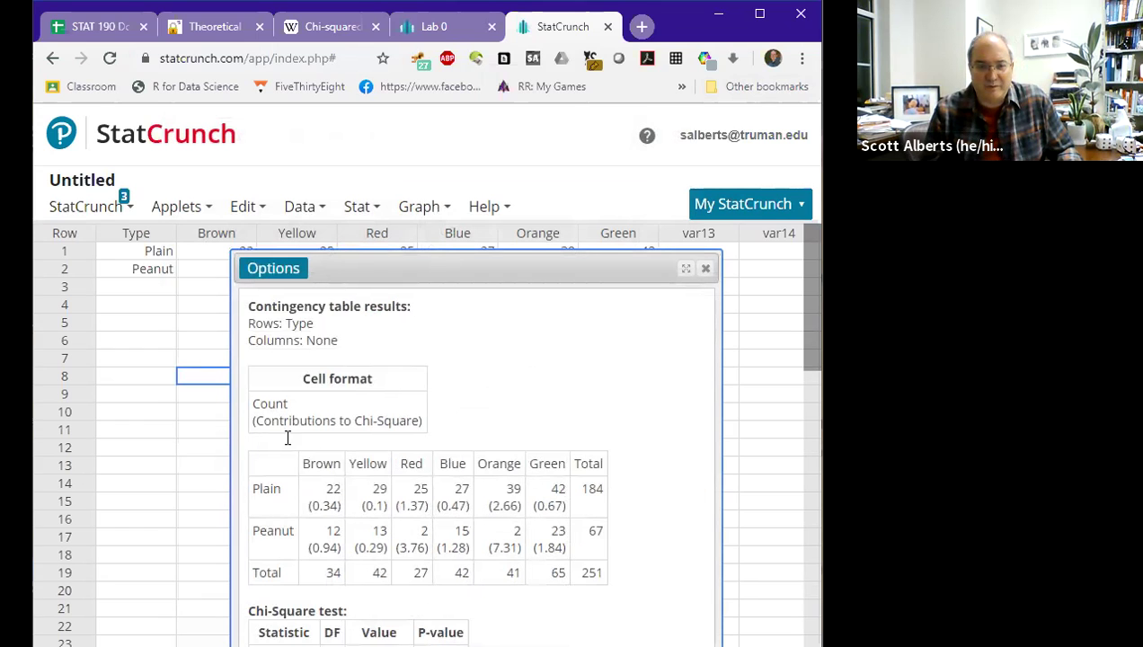
pyautogui.click(112, 30)
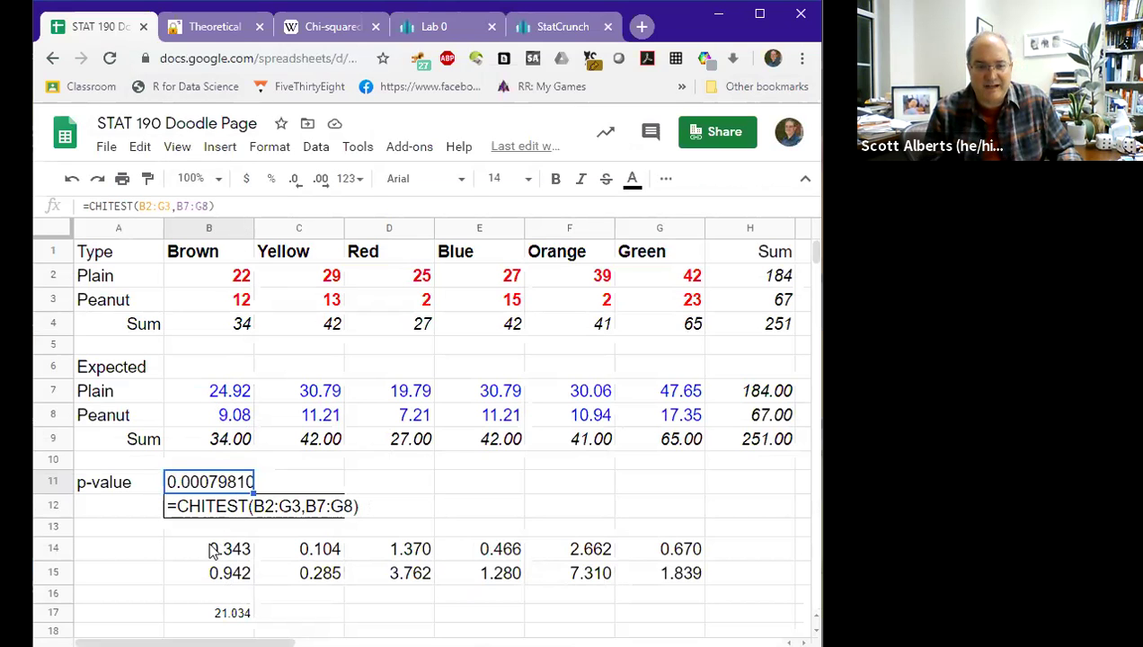
pyautogui.click(512, 35)
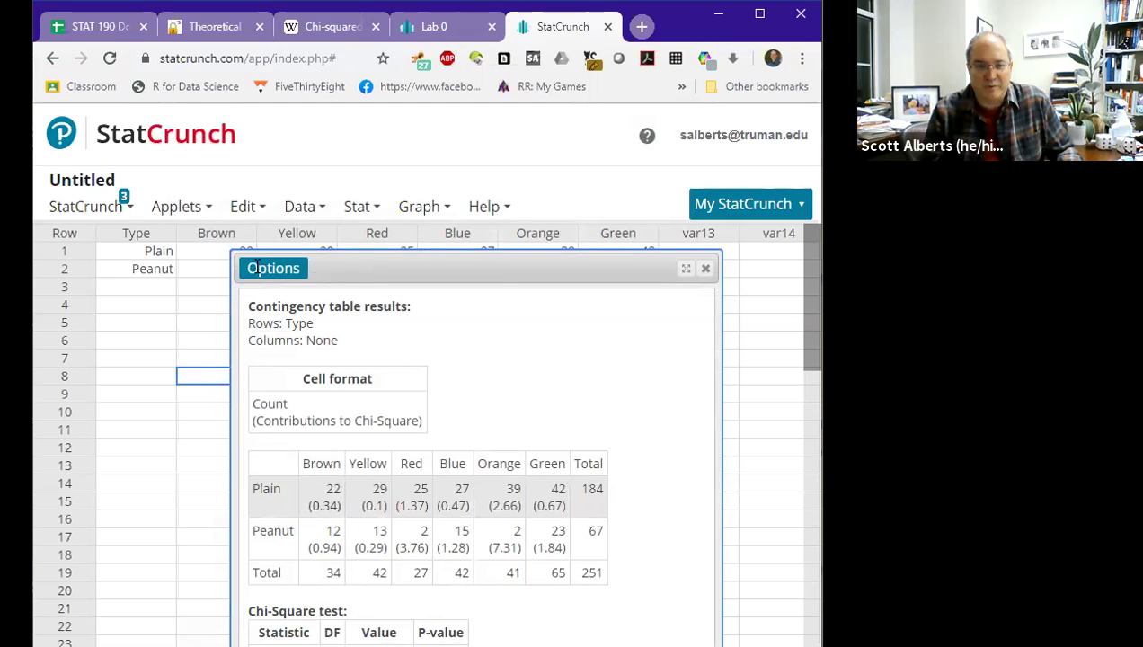
pyautogui.click(98, 27)
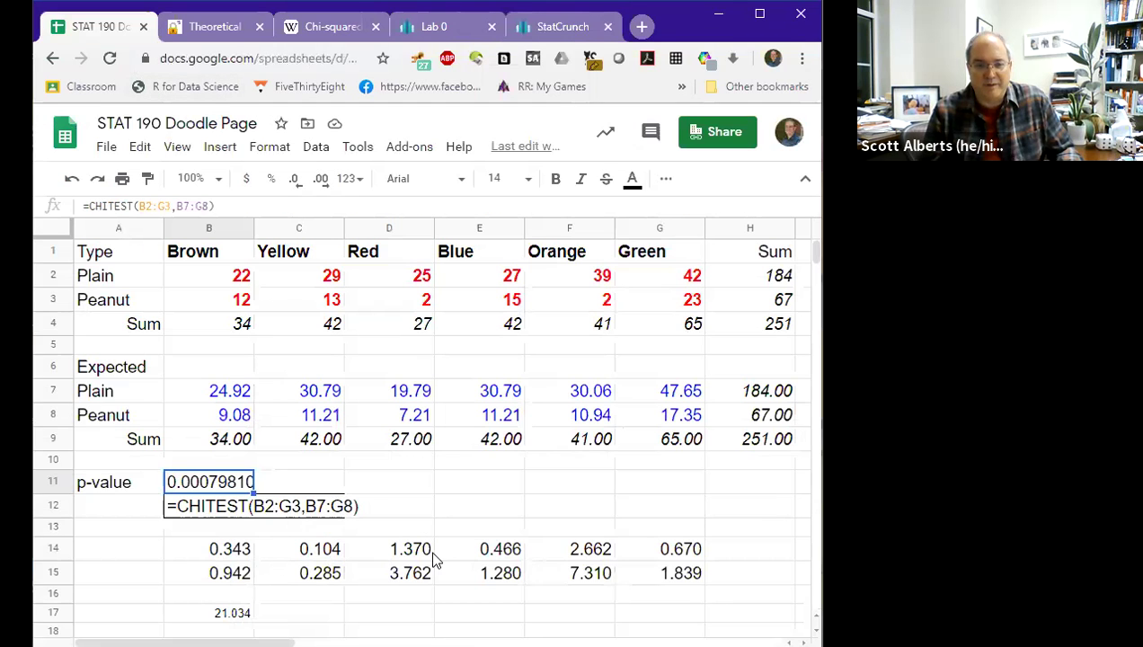
pyautogui.click(558, 27)
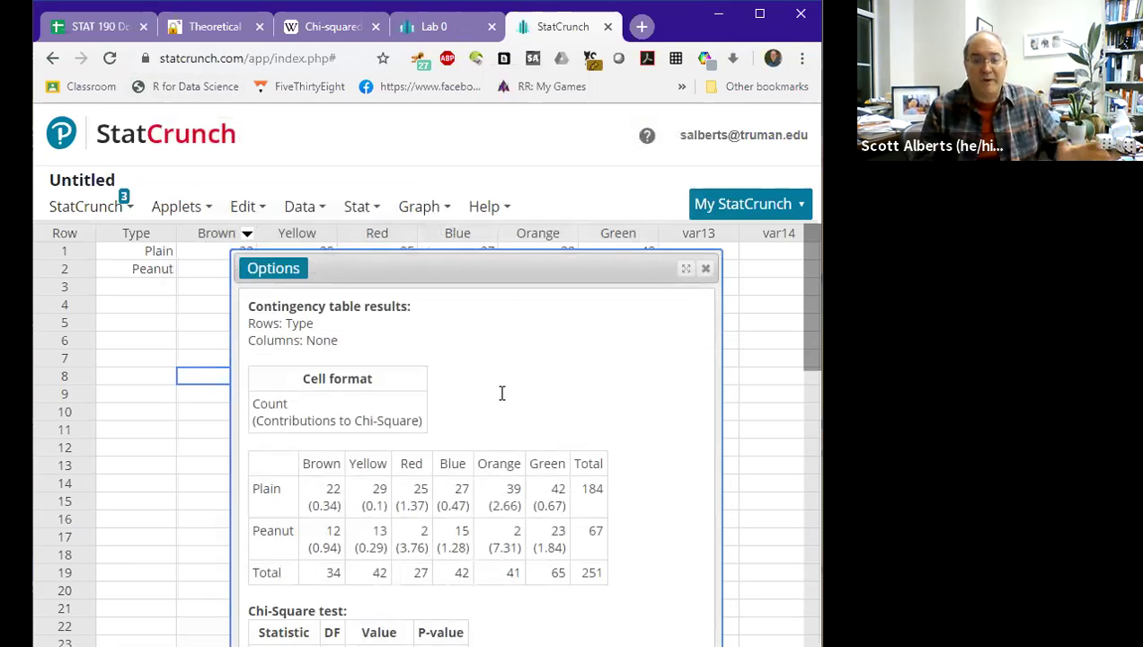
# Reveal the chi-square test row (21.034173, p-value 0.0008) and match it to the spreadsheet's 21.034
pyautogui.moveTo(478, 275); pyautogui.dragTo(461, 179)
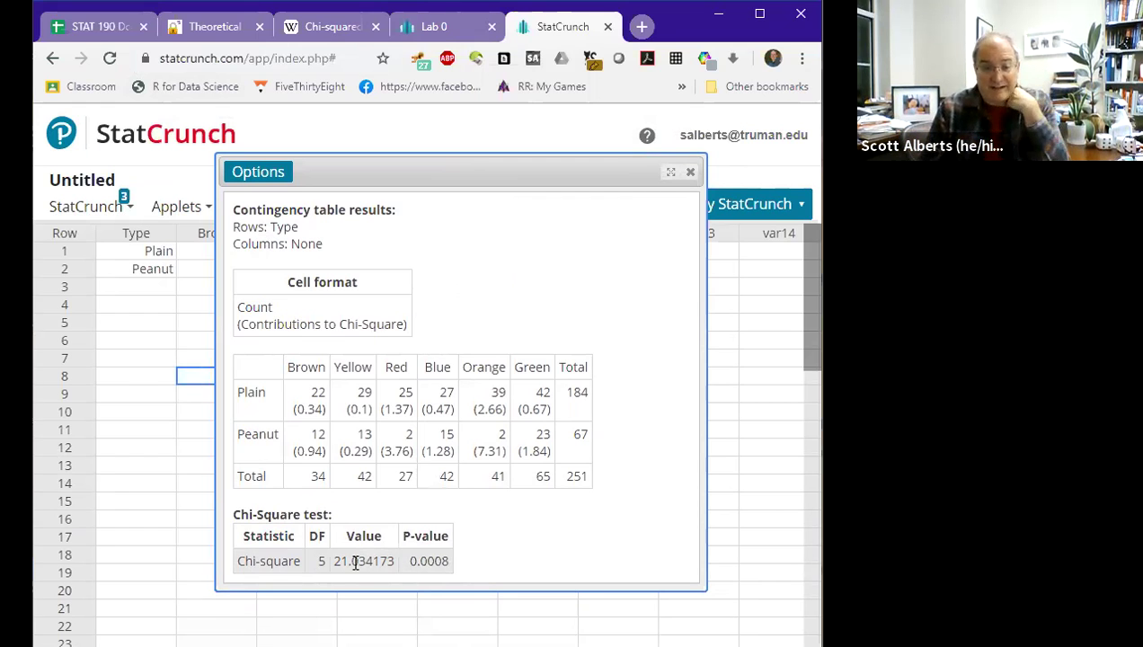
pyautogui.click(94, 26)
pyautogui.click(241, 614)
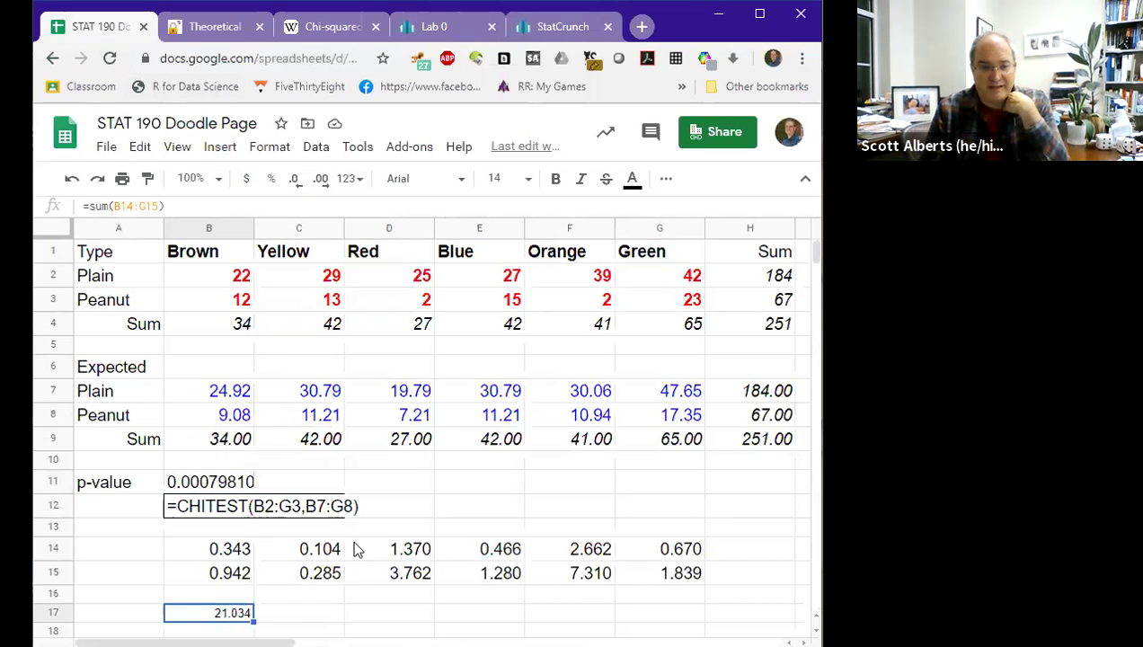
pyautogui.click(530, 29)
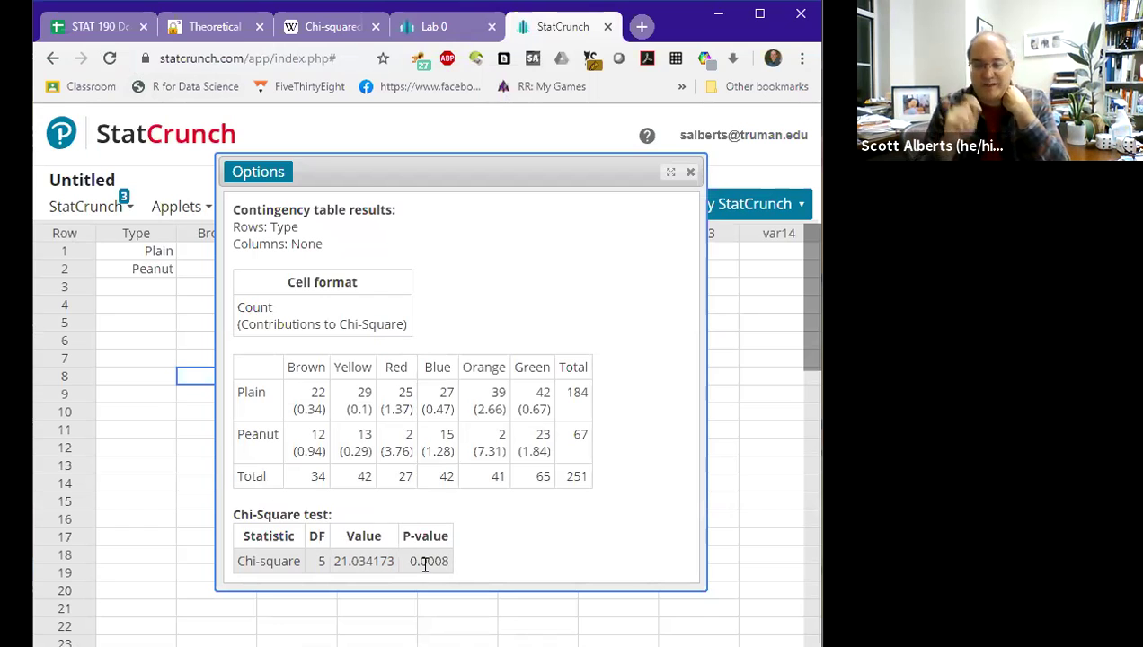